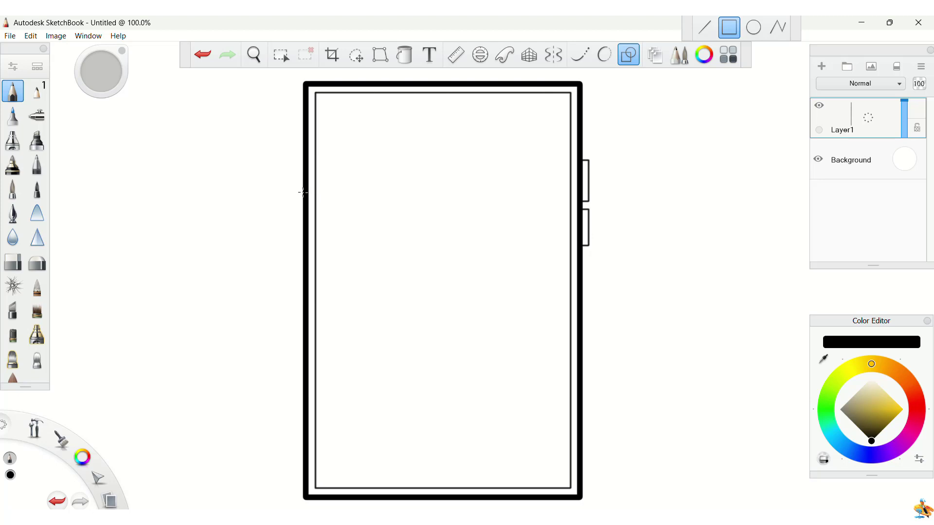
# - Draw a thin rectangular side button on the phone's left edge and a thick camera square in the phone's upper-left corner
pyautogui.moveTo(304, 191); pyautogui.dragTo(297, 232)
pyautogui.hotkey('ctrl', 'z')
pyautogui.moveTo(329, 104); pyautogui.dragTo(392, 177)
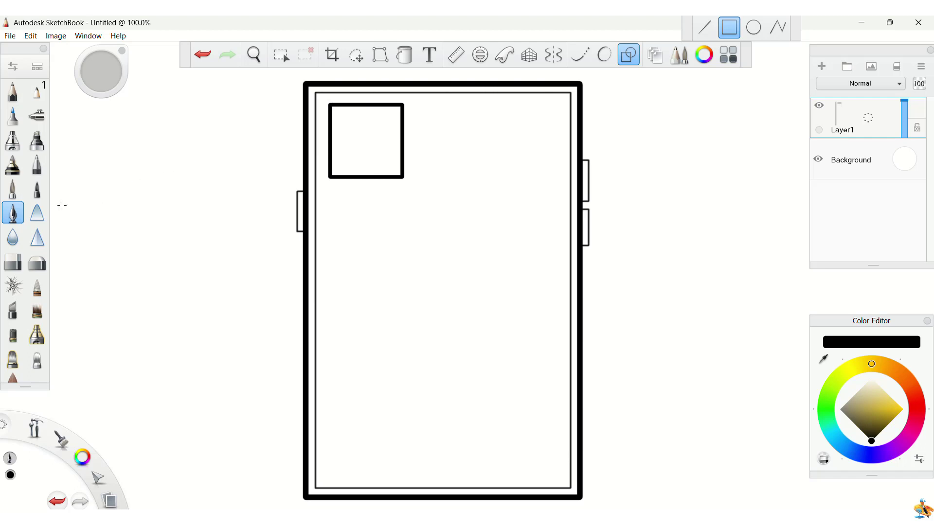
# - Add a new layer and draw a small circle at the camera square's upper-right corner to form its rounded corner
pyautogui.click(12, 262)
pyautogui.click(635, 62)
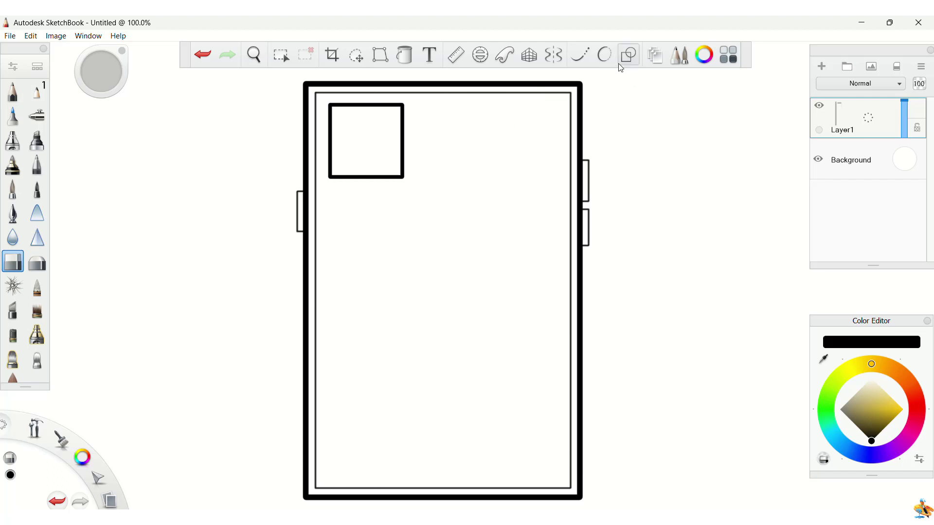
pyautogui.click(630, 64)
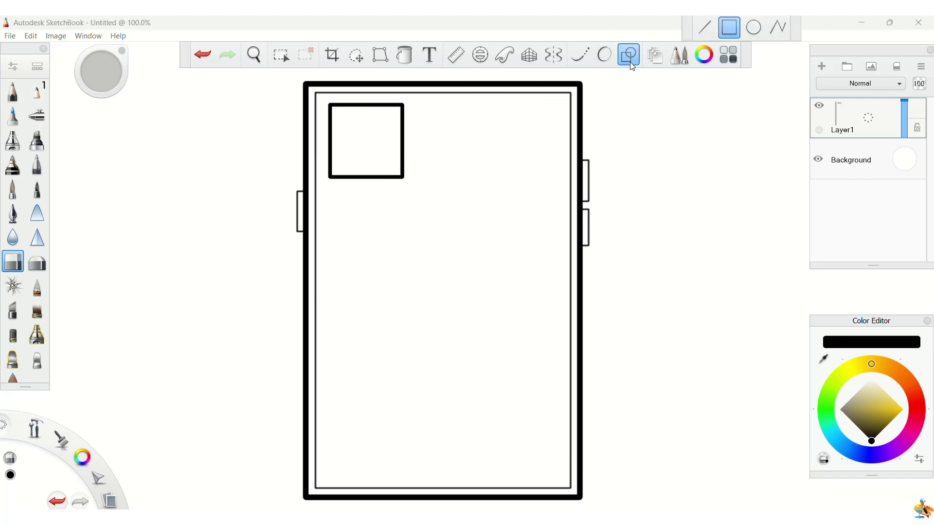
pyautogui.click(821, 67)
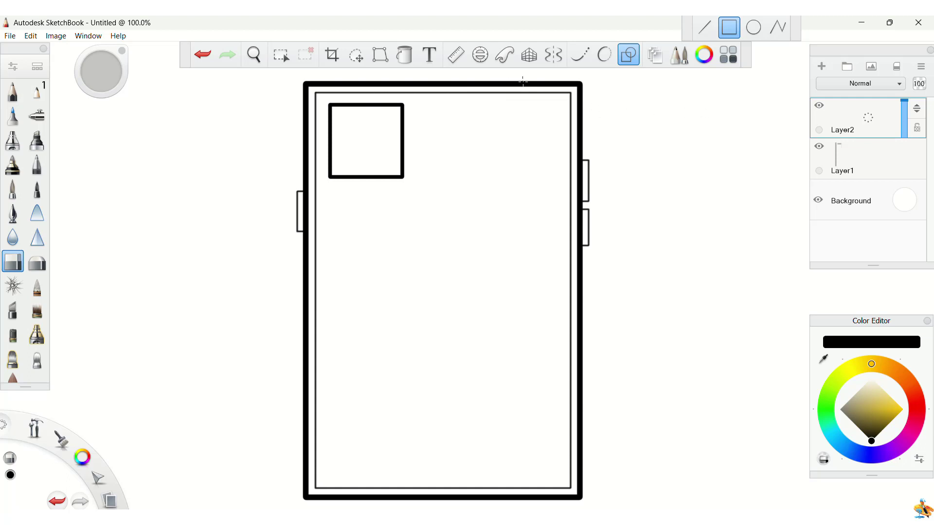
pyautogui.click(755, 32)
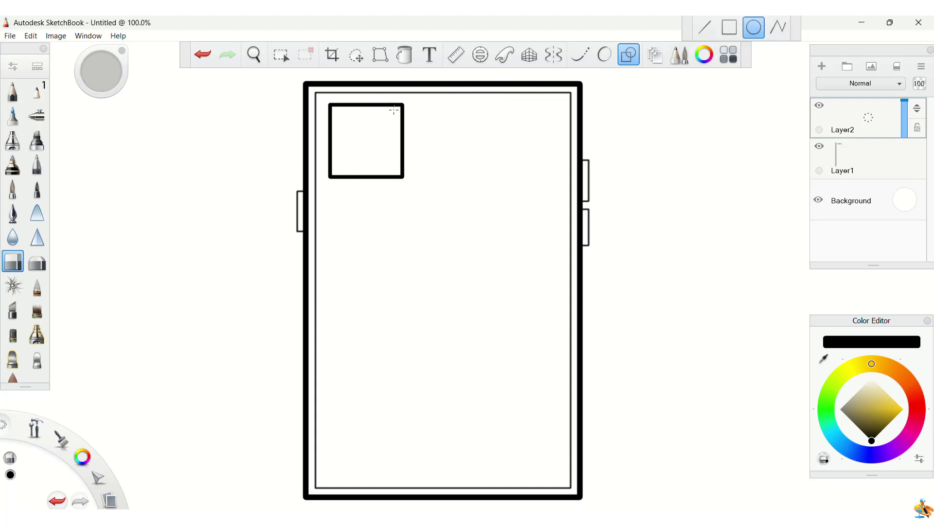
pyautogui.moveTo(394, 118); pyautogui.dragTo(403, 126)
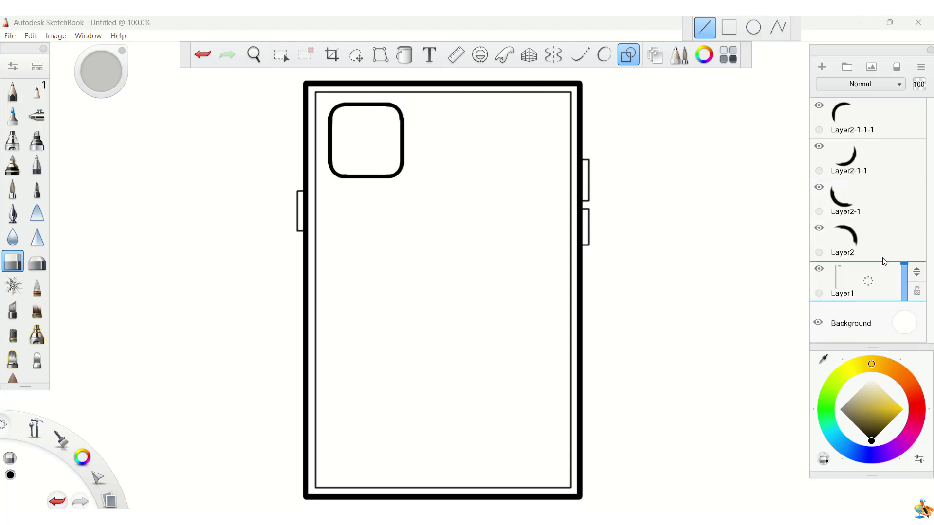
# - Merge the four rounded-corner layers with Layer1
pyautogui.keyDown('shift'); pyautogui.click(891, 128); pyautogui.keyUp('shift')
pyautogui.click(920, 67)
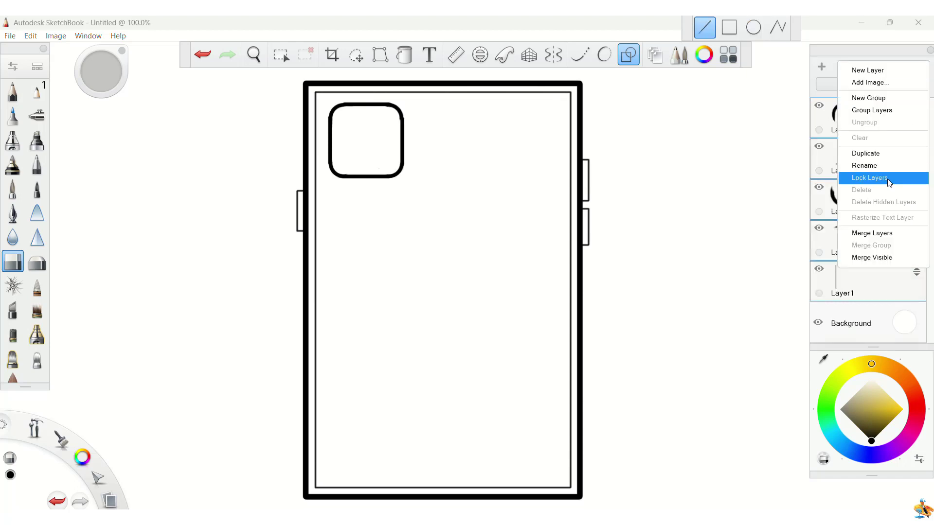
pyautogui.click(871, 233)
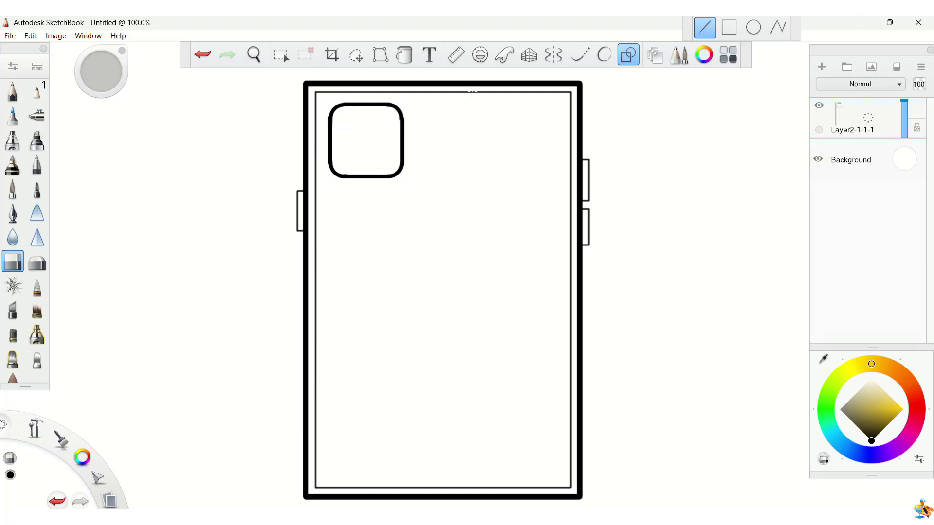
# - Draw three thick circular lenses inside the camera housing, two stacked on its left side and one on its right
pyautogui.click(753, 27)
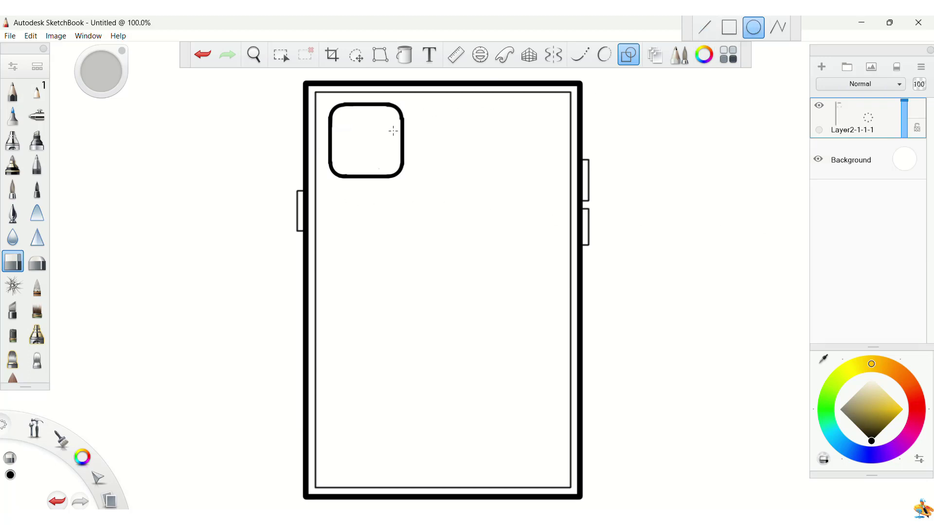
pyautogui.moveTo(346, 121); pyautogui.dragTo(355, 135)
pyautogui.hotkey('ctrl', 'z')
pyautogui.press('b')
pyautogui.moveTo(339, 112); pyautogui.dragTo(362, 138)
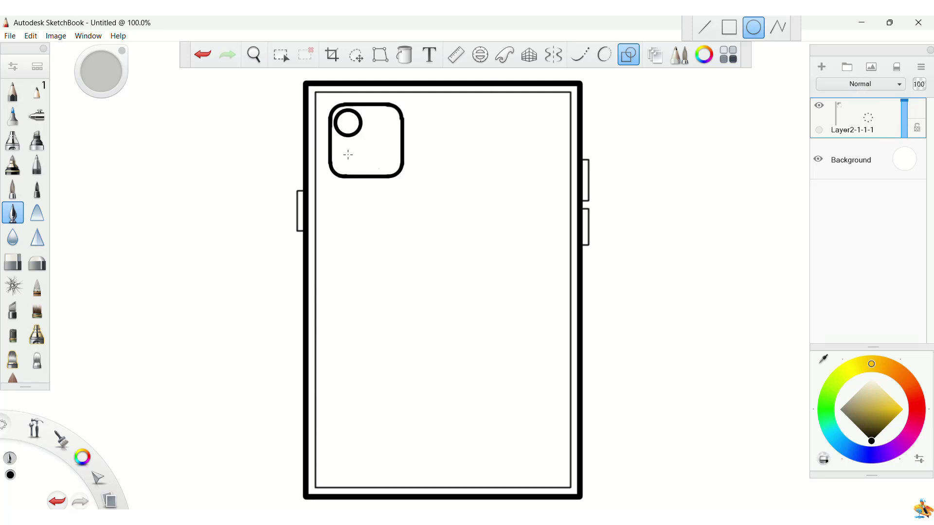
pyautogui.moveTo(347, 155); pyautogui.dragTo(360, 169)
pyautogui.moveTo(379, 138); pyautogui.dragTo(395, 153)
pyautogui.moveTo(378, 113); pyautogui.dragTo(383, 119)
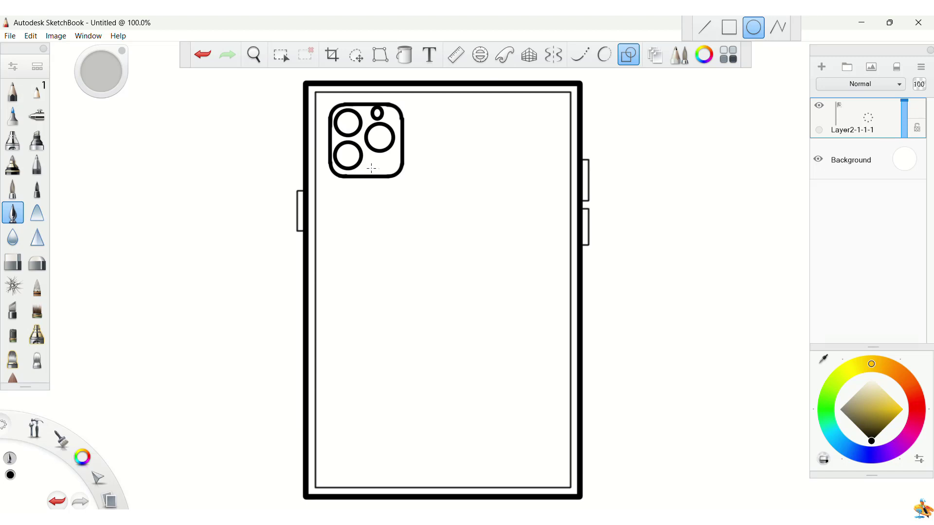
pyautogui.hotkey('ctrl', 'z')
pyautogui.moveTo(375, 113); pyautogui.dragTo(382, 120)
pyautogui.hotkey('ctrl', 'z')
# - Draw two small thin pencil circles in the camera housing, one above and a smaller one below the right lens
pyautogui.click(13, 91)
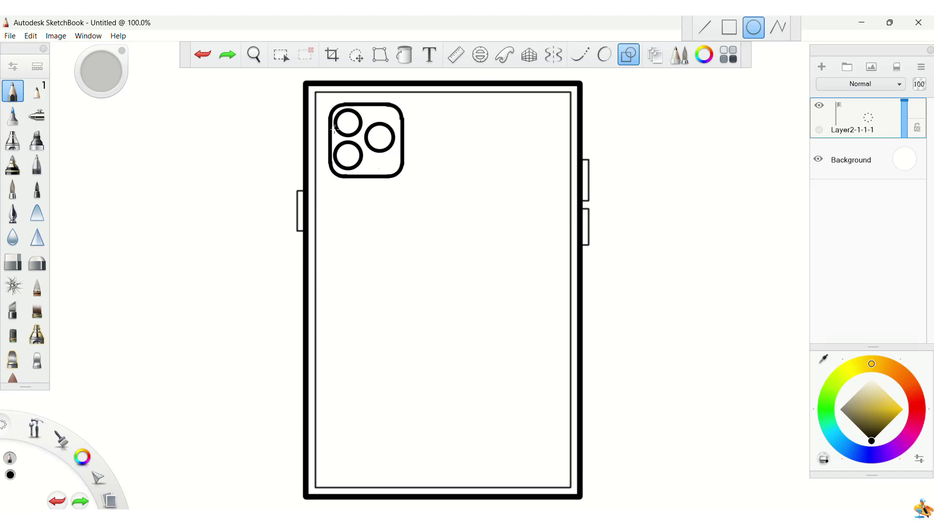
pyautogui.moveTo(103, 77); pyautogui.dragTo(111, 76)
pyautogui.moveTo(371, 109); pyautogui.dragTo(381, 119)
pyautogui.moveTo(373, 160); pyautogui.dragTo(379, 167)
# - Enable vertical-axis symmetry centred on the phone and draw a mirrored pair of large circular eyes with the thick inking pen
pyautogui.click(13, 212)
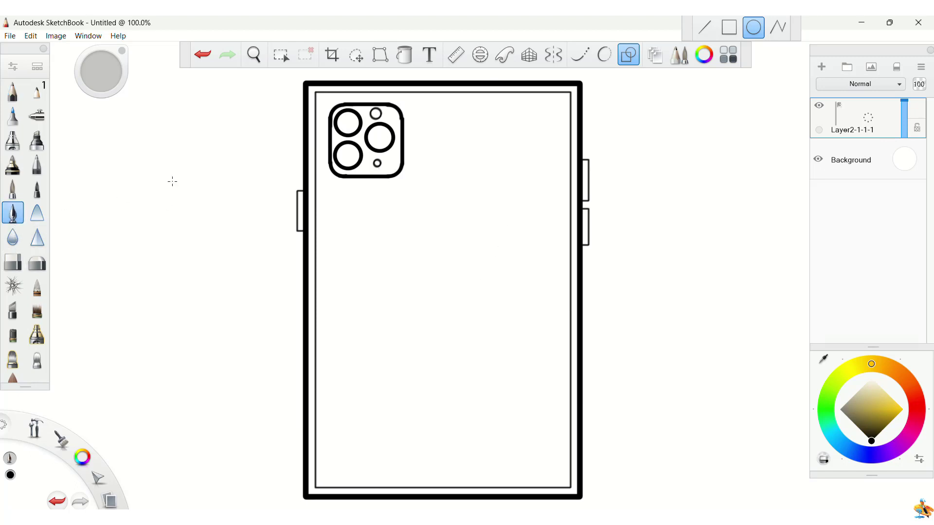
pyautogui.click(557, 58)
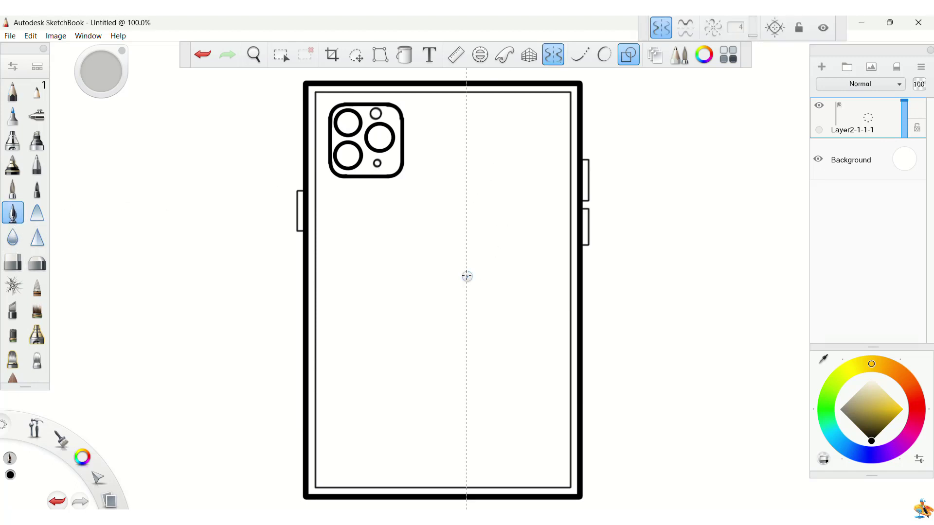
pyautogui.moveTo(467, 276); pyautogui.dragTo(438, 304)
pyautogui.hotkey('ctrl', 'z')
pyautogui.moveTo(507, 319); pyautogui.dragTo(541, 360)
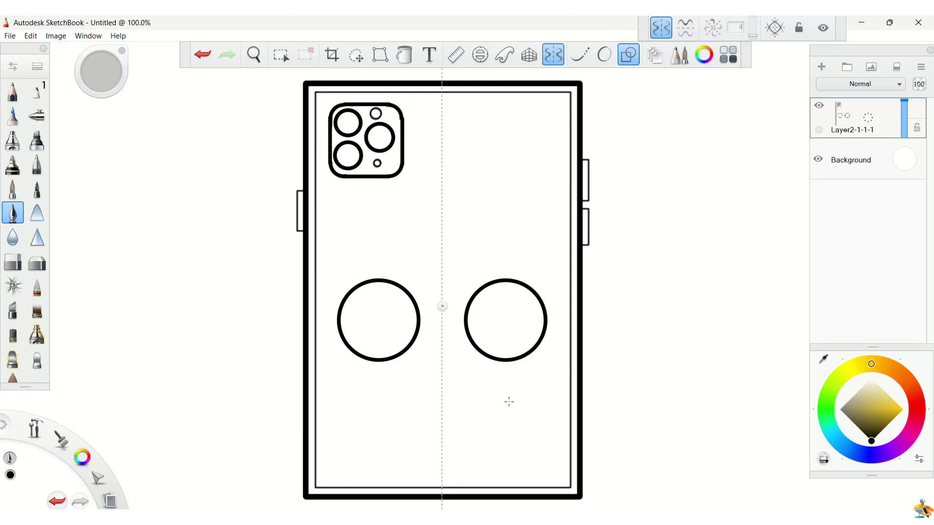
# - Draw a mirrored pair of small horizontal oval cheeks below the outer sides of the eyes
pyautogui.moveTo(526, 402); pyautogui.dragTo(546, 412)
pyautogui.hotkey('ctrl', 'z')
pyautogui.moveTo(533, 382); pyautogui.dragTo(547, 390)
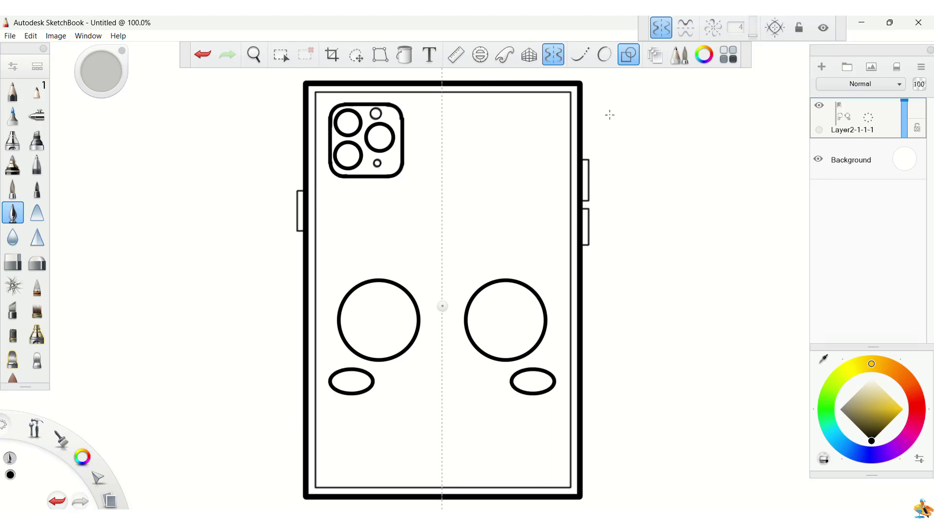
# - Draw a mirrored smile with a tongue and its centre line using the steady stroke, finishing with symmetry turned off
pyautogui.click(580, 54)
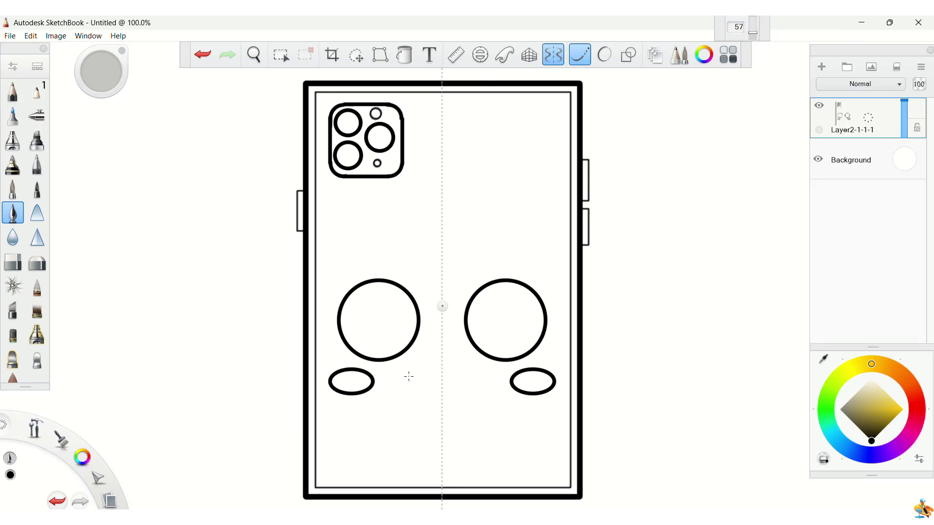
pyautogui.moveTo(409, 375)
pyautogui.mouseDown()
pyautogui.moveTo(428, 392)
pyautogui.moveTo(470, 390)
pyautogui.mouseUp()
pyautogui.moveTo(424, 402)
pyautogui.mouseDown()
pyautogui.moveTo(423, 431)
pyautogui.moveTo(434, 444)
pyautogui.moveTo(469, 430)
pyautogui.mouseUp()
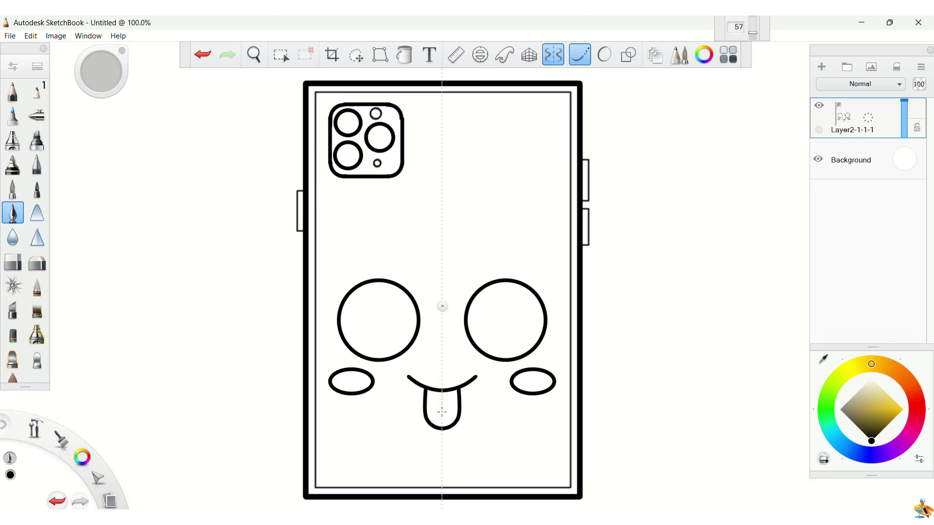
pyautogui.moveTo(442, 390)
pyautogui.mouseDown()
pyautogui.moveTo(442, 443)
pyautogui.moveTo(440, 404)
pyautogui.mouseUp()
pyautogui.click(556, 62)
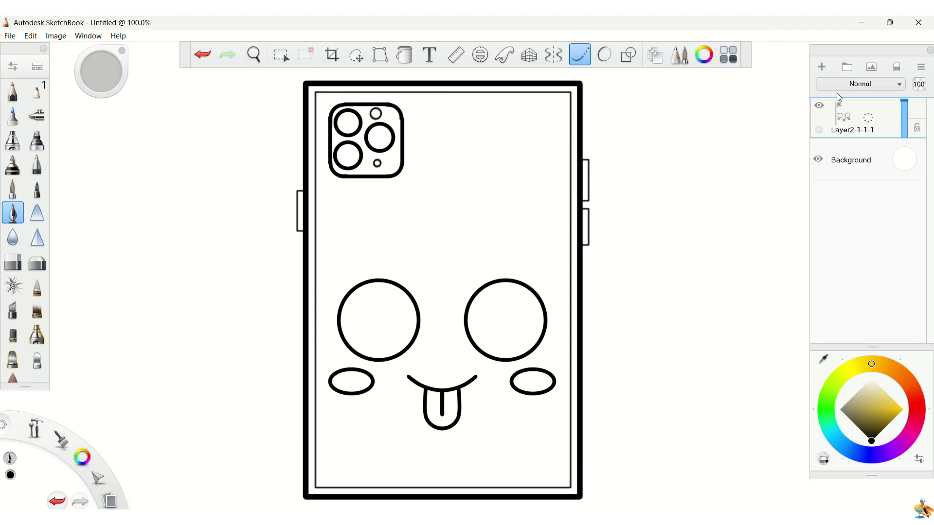
# - Add a new layer above the line art and activate the ellipse shape tool
pyautogui.click(821, 68)
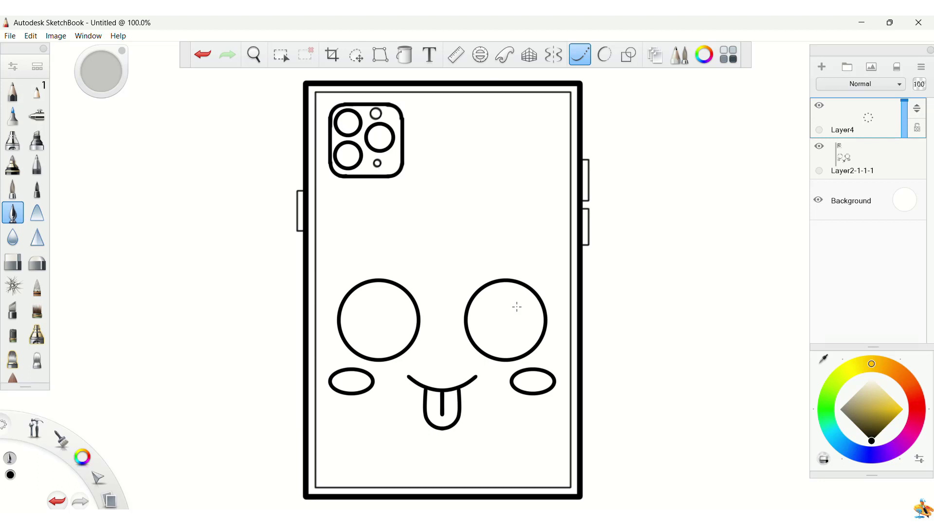
pyautogui.click(628, 55)
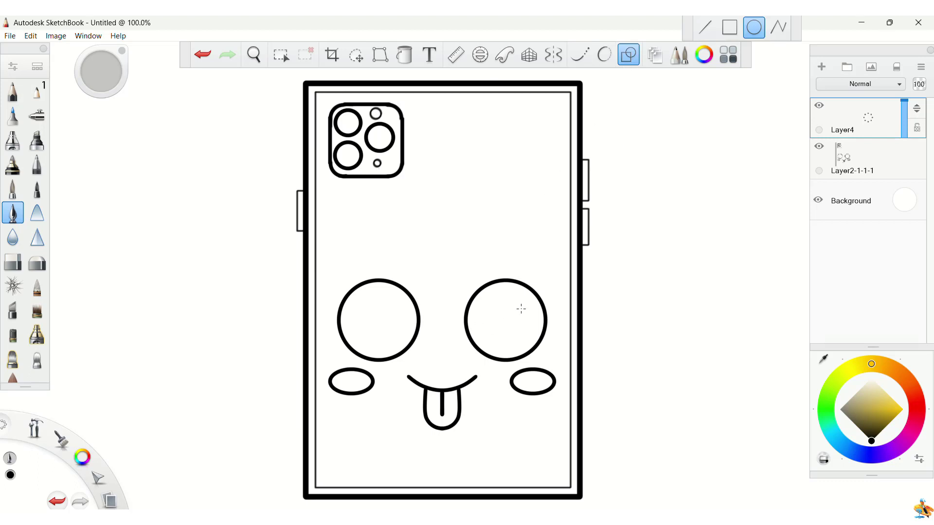
pyautogui.moveTo(521, 308); pyautogui.dragTo(522, 310)
pyautogui.hotkey('ctrl', 'z')
pyautogui.moveTo(525, 318); pyautogui.dragTo(532, 325)
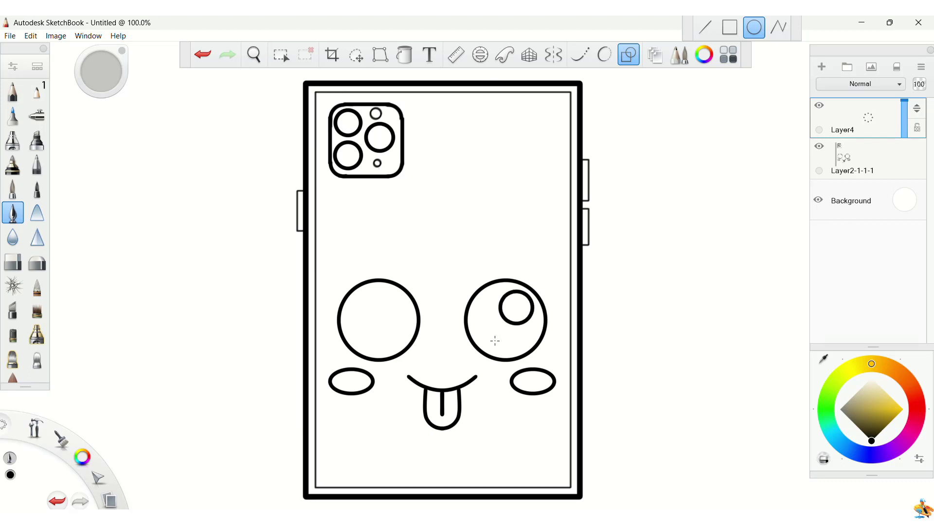
pyautogui.hotkey('ctrl', 'z')
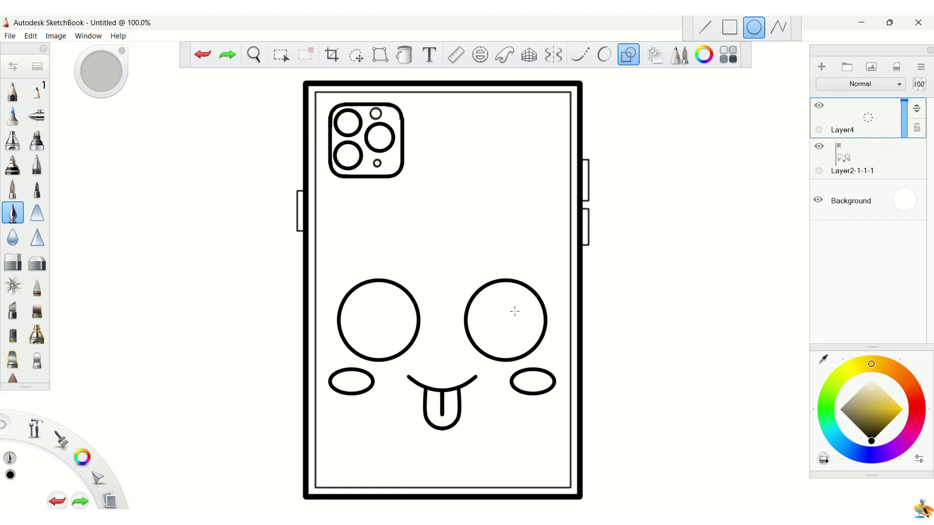
# - Draw a large highlight circle in the upper right of the right eye and a small one at its lower left
pyautogui.moveTo(523, 322); pyautogui.dragTo(531, 327)
pyautogui.moveTo(532, 329); pyautogui.dragTo(497, 345)
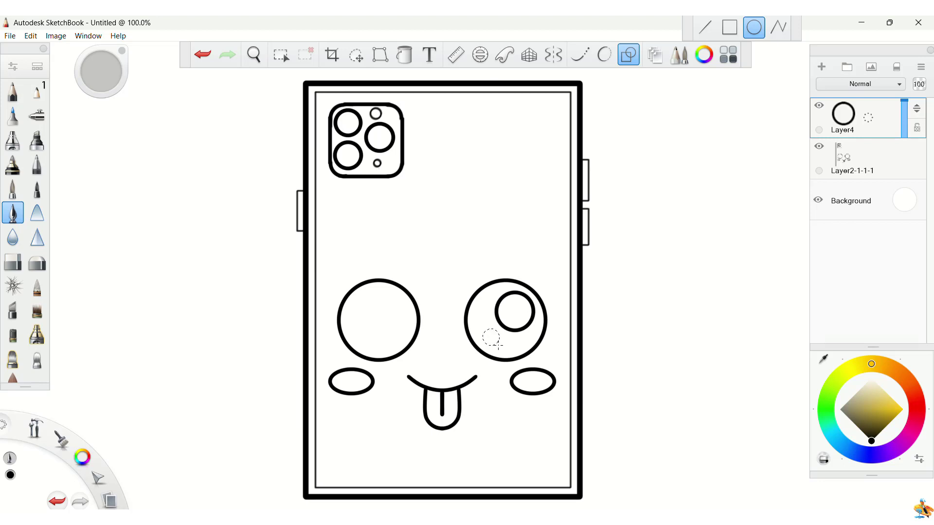
pyautogui.moveTo(498, 345); pyautogui.dragTo(498, 346)
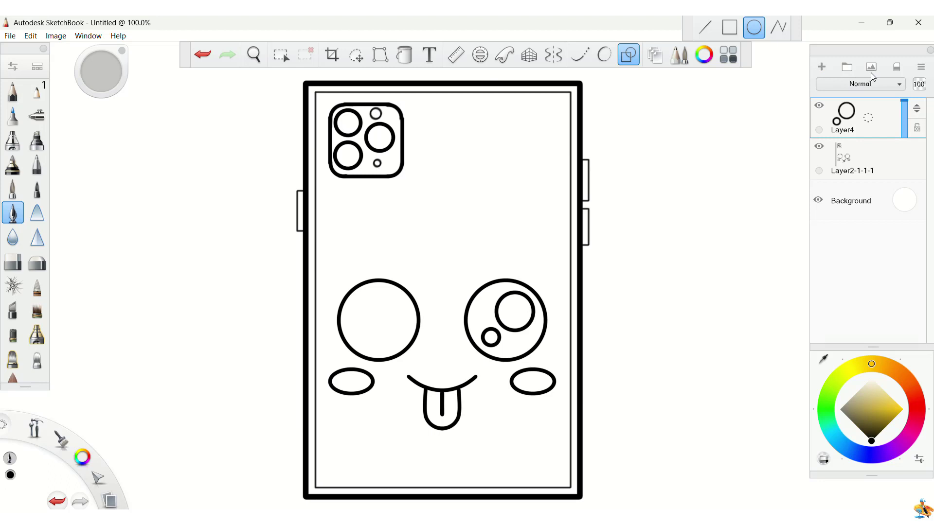
# - Duplicate the eye-highlight layer and move the copy into the left eye
pyautogui.click(922, 71)
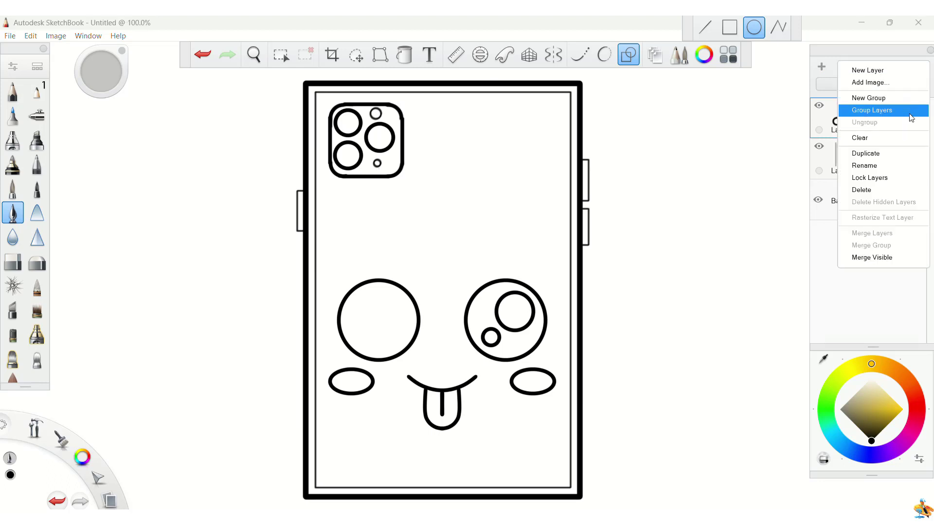
pyautogui.click(897, 151)
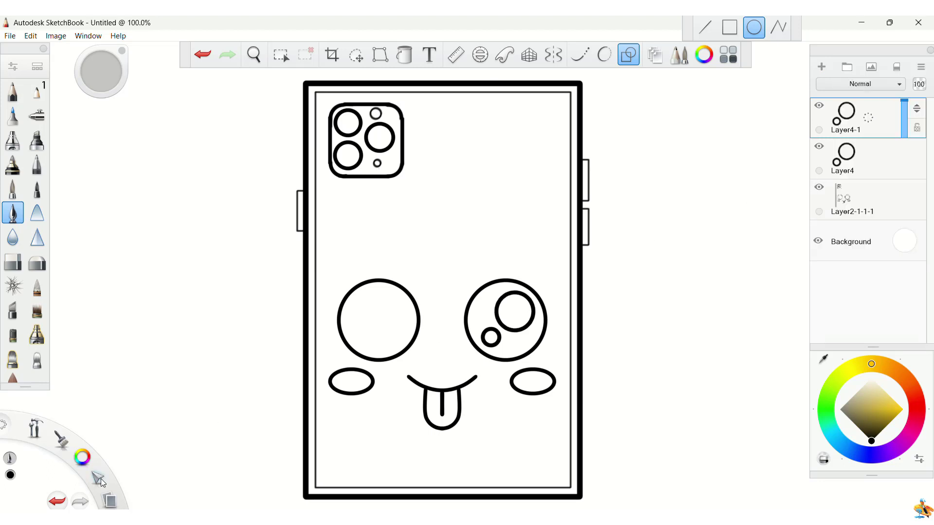
pyautogui.moveTo(99, 478); pyautogui.dragTo(309, 428)
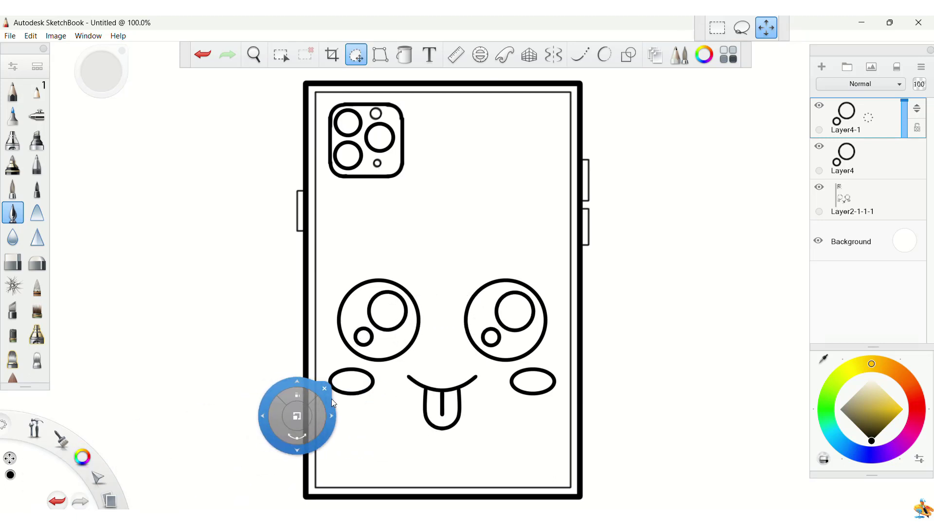
pyautogui.click(338, 387)
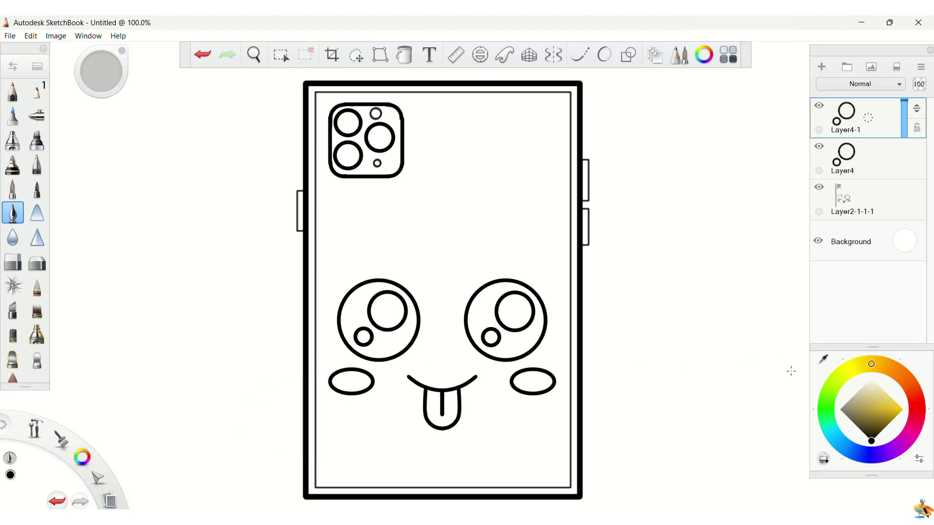
pyautogui.click(410, 62)
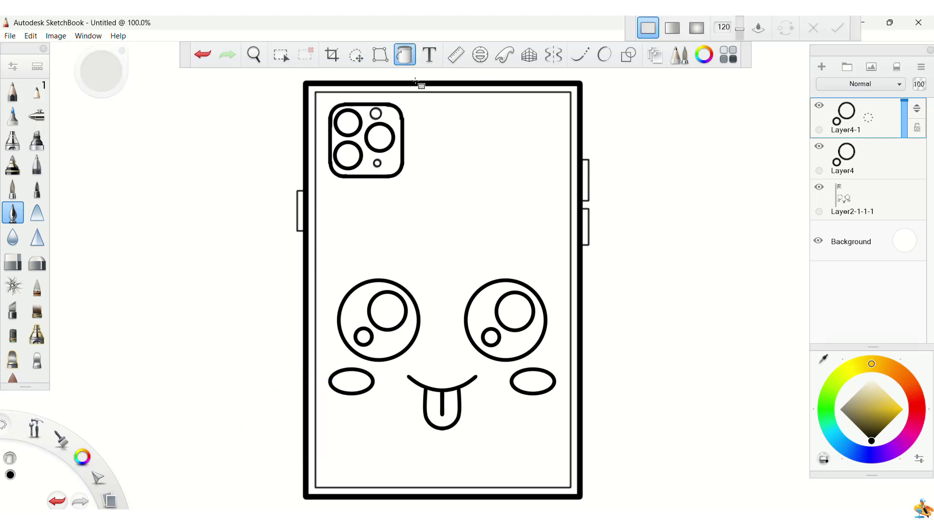
pyautogui.click(516, 344)
pyautogui.hotkey('ctrl', 'z')
pyautogui.keyDown('shift'); pyautogui.click(895, 193); pyautogui.keyUp('shift')
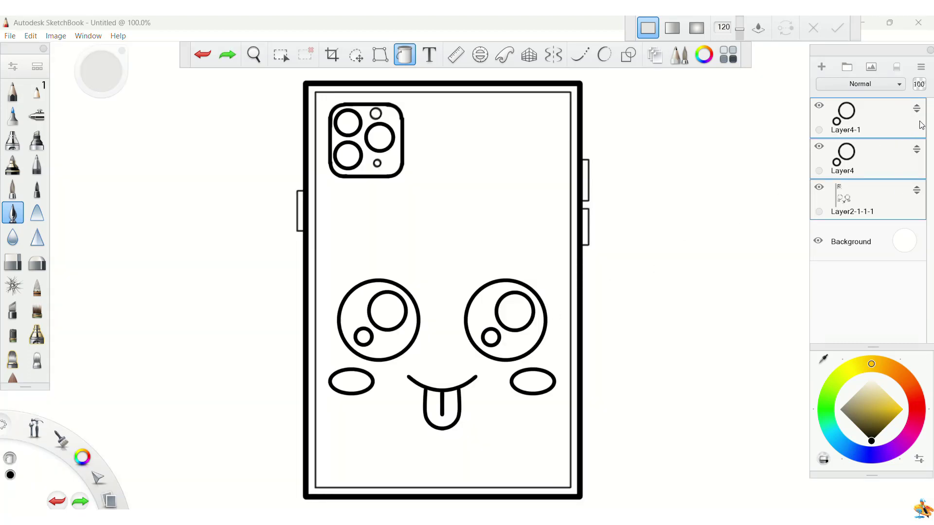
pyautogui.click(921, 68)
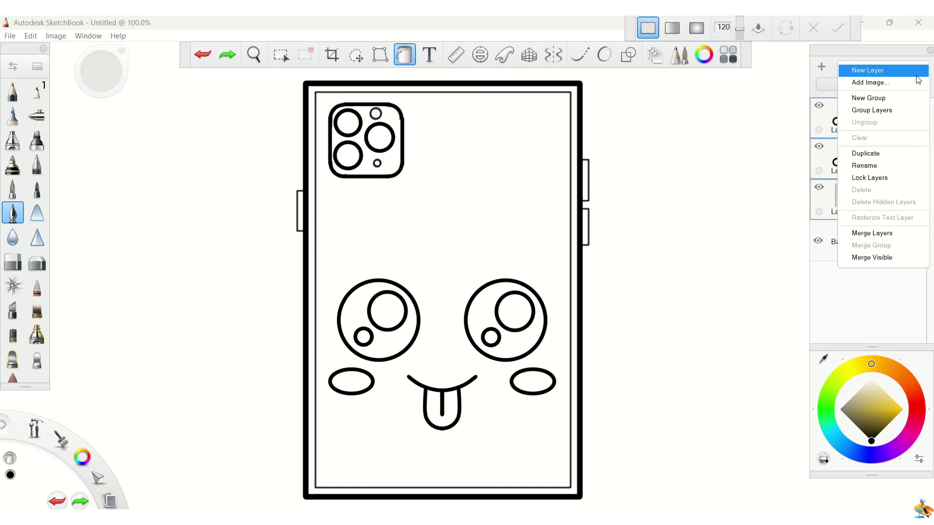
pyautogui.click(889, 155)
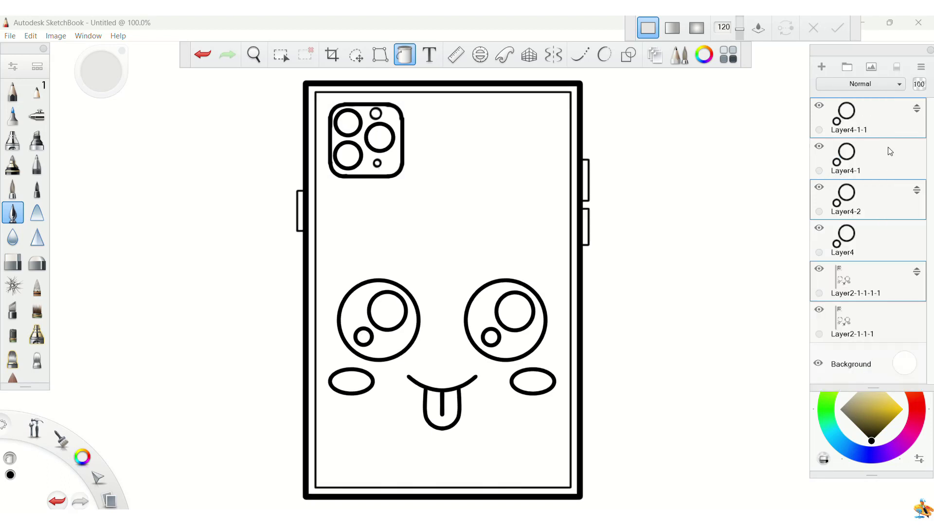
pyautogui.hotkey('ctrl', 'z')
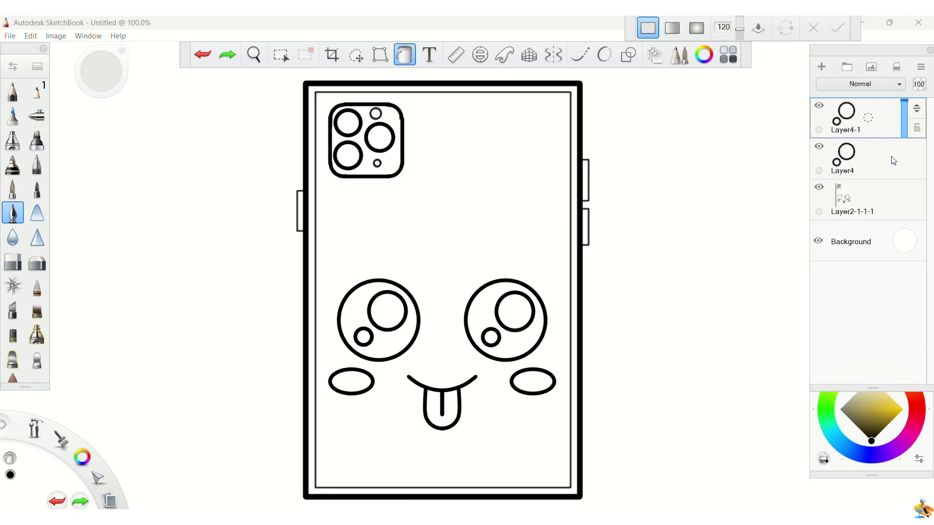
# - Merge both eye-highlight layers and the line-art layer into a single layer
pyautogui.keyDown('shift'); pyautogui.click(889, 198); pyautogui.keyUp('shift')
pyautogui.click(920, 67)
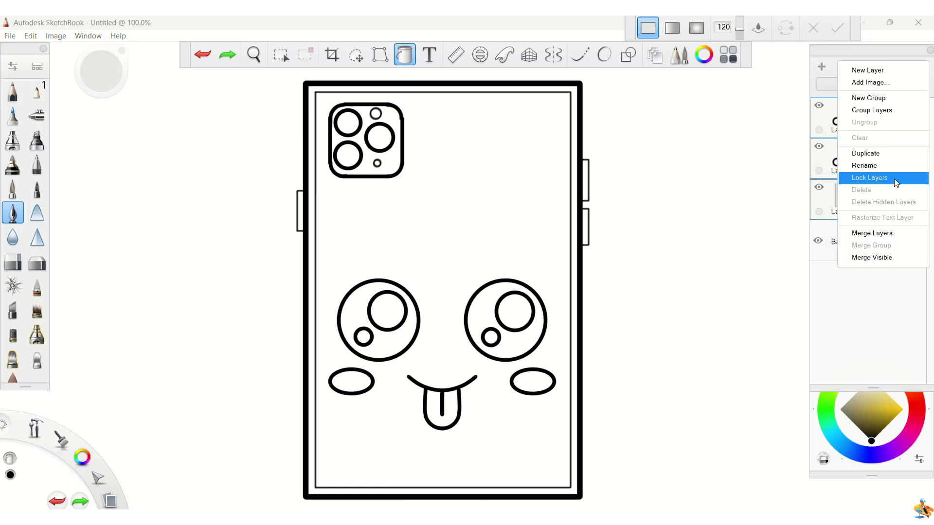
pyautogui.click(882, 235)
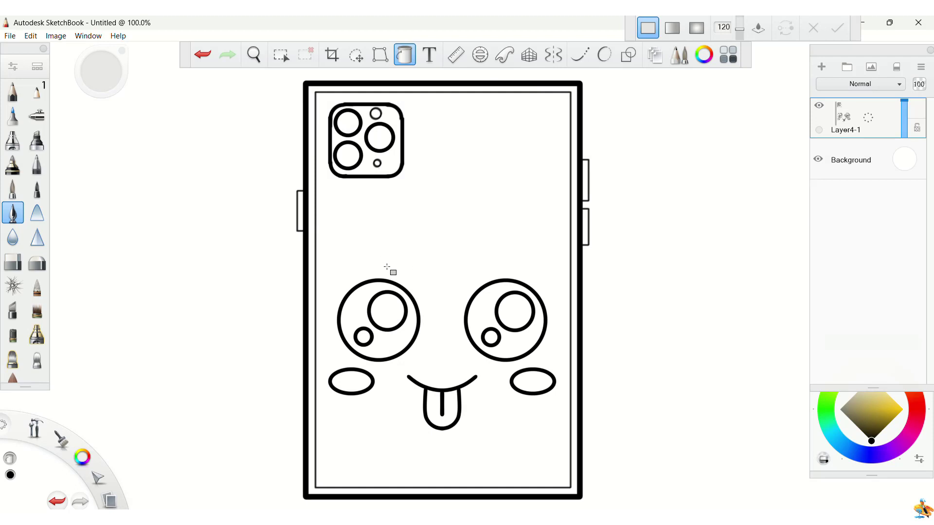
# - Fill both eyes around their highlights and the three large camera lenses with black
pyautogui.click(398, 348)
pyautogui.click(511, 335)
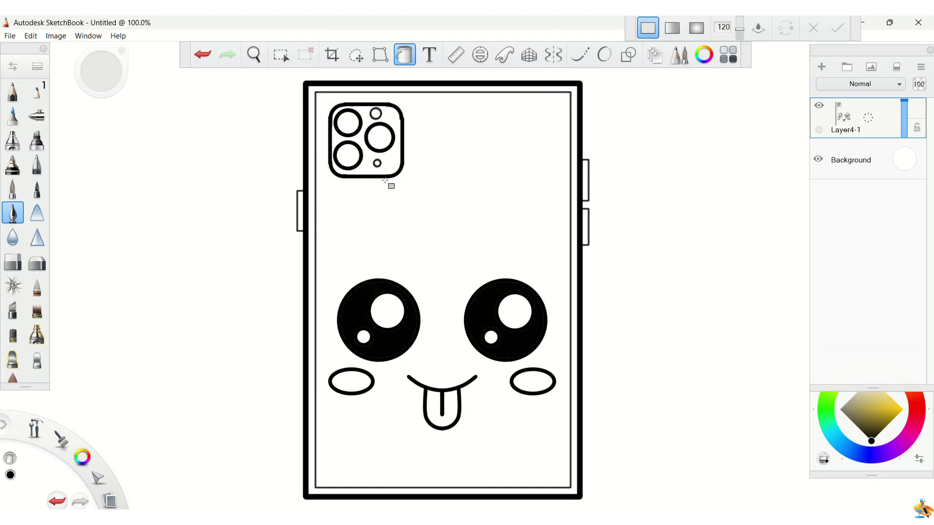
pyautogui.click(380, 139)
pyautogui.click(353, 123)
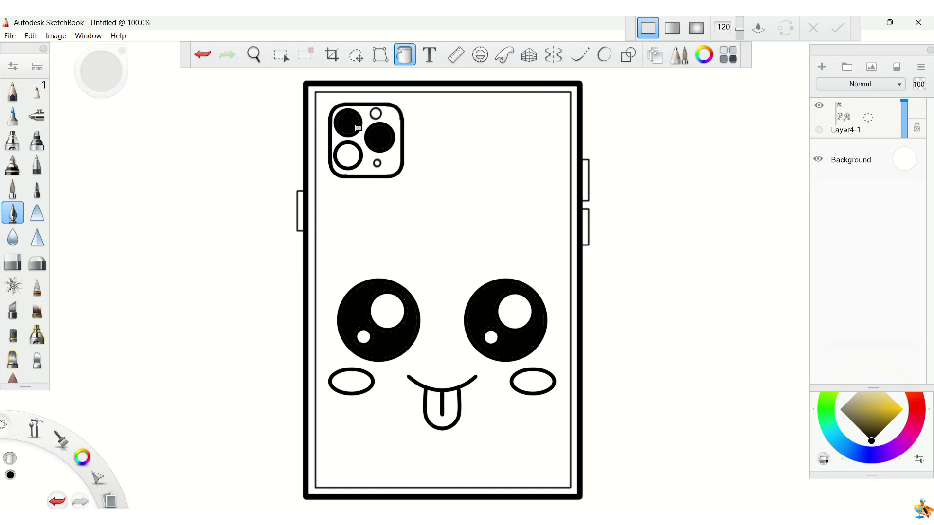
pyautogui.click(349, 154)
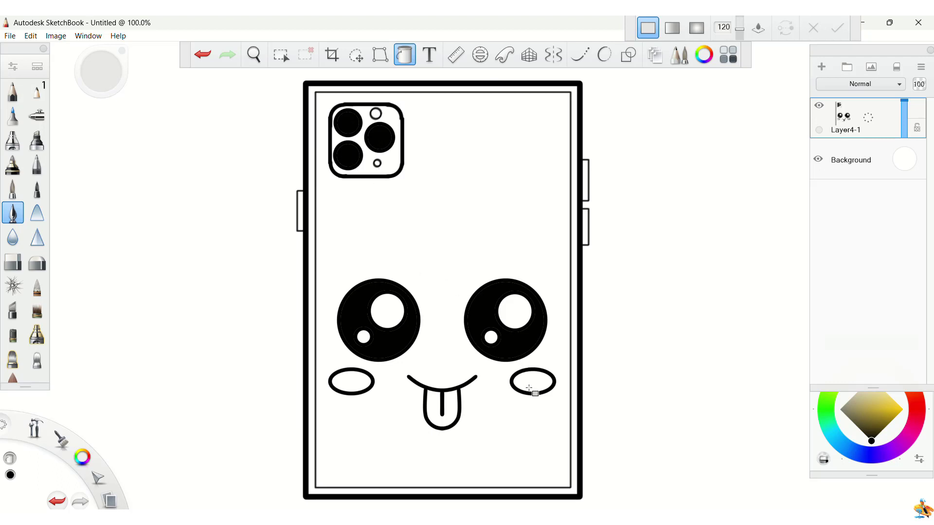
pyautogui.hotkey('ctrl', 'z')
# - Draw the left side and bottom curve of an apple logo above the eyes using the steady stroke, and erase the excess line end
pyautogui.press('l')
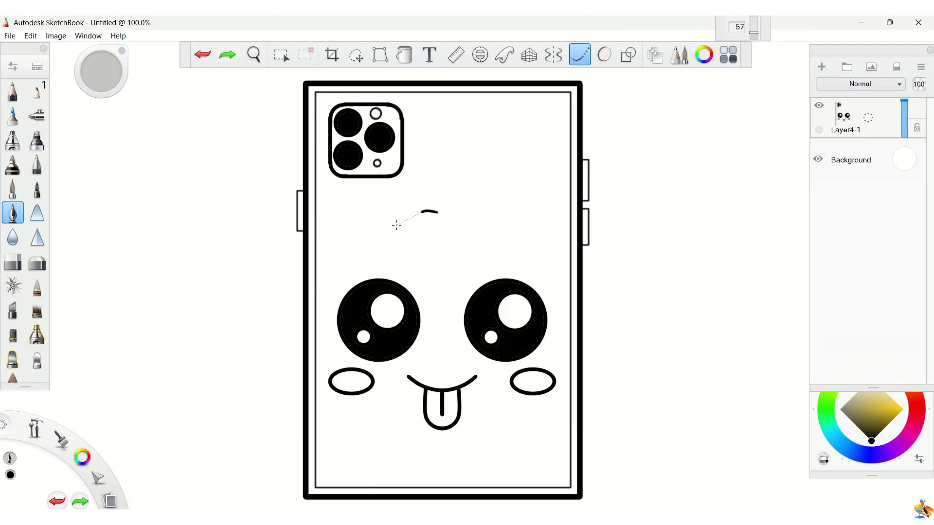
pyautogui.click(412, 227)
pyautogui.moveTo(412, 253)
pyautogui.mouseDown()
pyautogui.moveTo(450, 273)
pyautogui.moveTo(468, 252)
pyautogui.moveTo(480, 266)
pyautogui.moveTo(492, 241)
pyautogui.mouseUp()
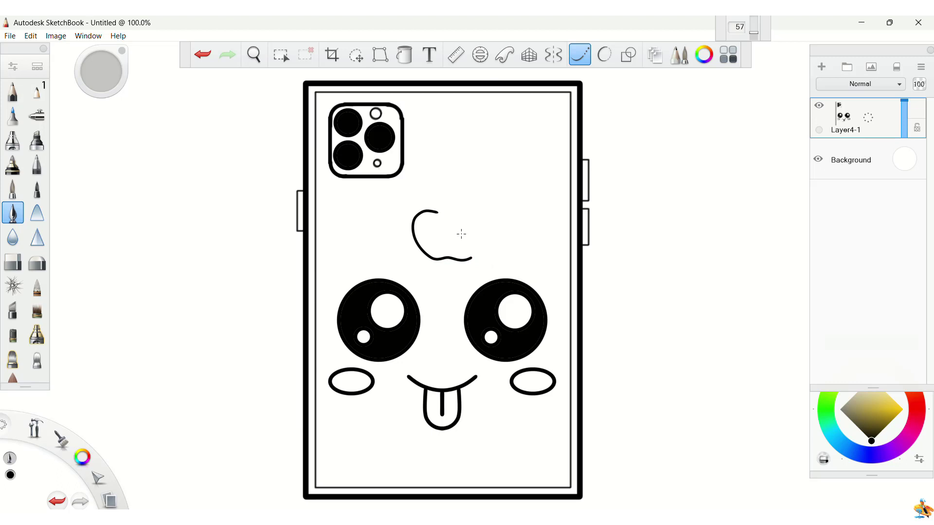
pyautogui.click(12, 263)
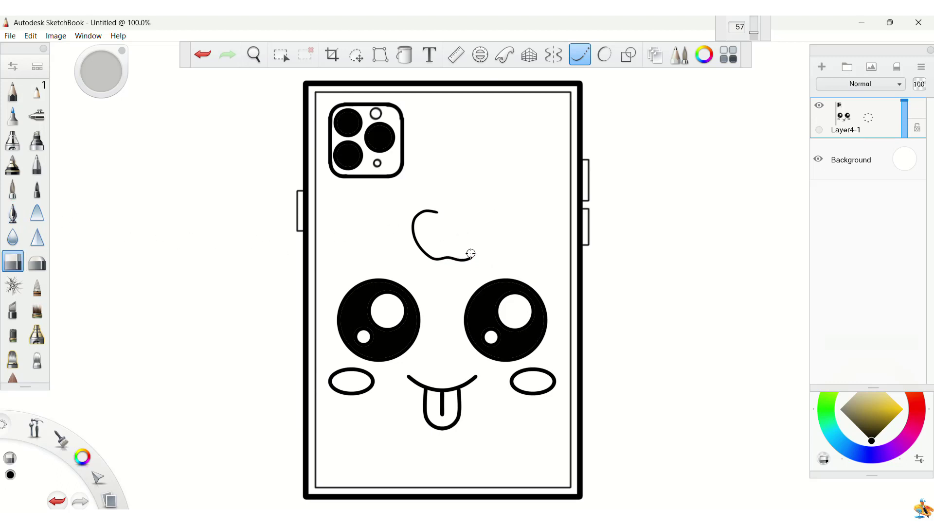
pyautogui.moveTo(449, 270); pyautogui.dragTo(428, 267)
# - Complete the apple logo with the inking pen by drawing its top, bitten right side and bottom, and add a leaf above it
pyautogui.click(12, 213)
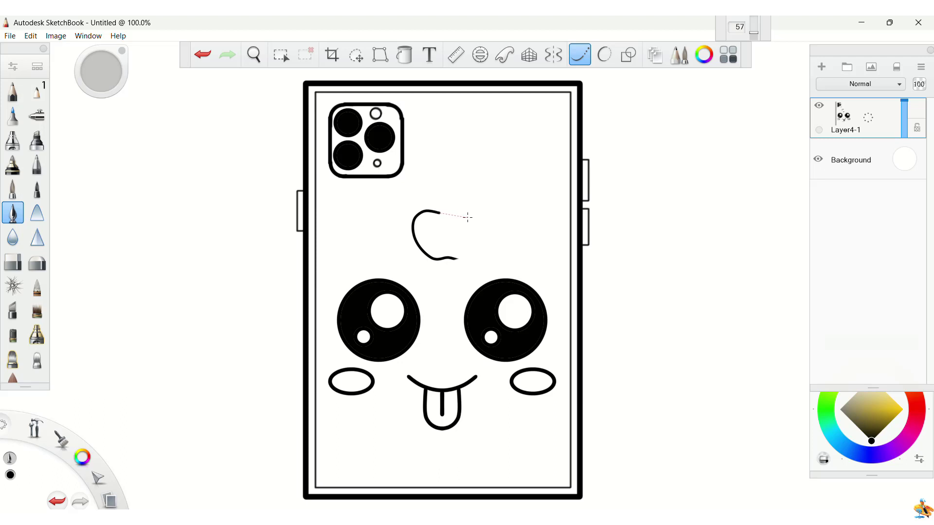
pyautogui.moveTo(468, 217)
pyautogui.mouseDown()
pyautogui.moveTo(495, 219)
pyautogui.moveTo(496, 239)
pyautogui.moveTo(469, 222)
pyautogui.moveTo(452, 245)
pyautogui.moveTo(490, 269)
pyautogui.mouseUp()
pyautogui.moveTo(457, 272)
pyautogui.mouseDown()
pyautogui.moveTo(433, 265)
pyautogui.moveTo(431, 252)
pyautogui.mouseUp()
pyautogui.moveTo(448, 180)
pyautogui.mouseDown()
pyautogui.moveTo(452, 173)
pyautogui.moveTo(489, 190)
pyautogui.moveTo(425, 221)
pyautogui.mouseUp()
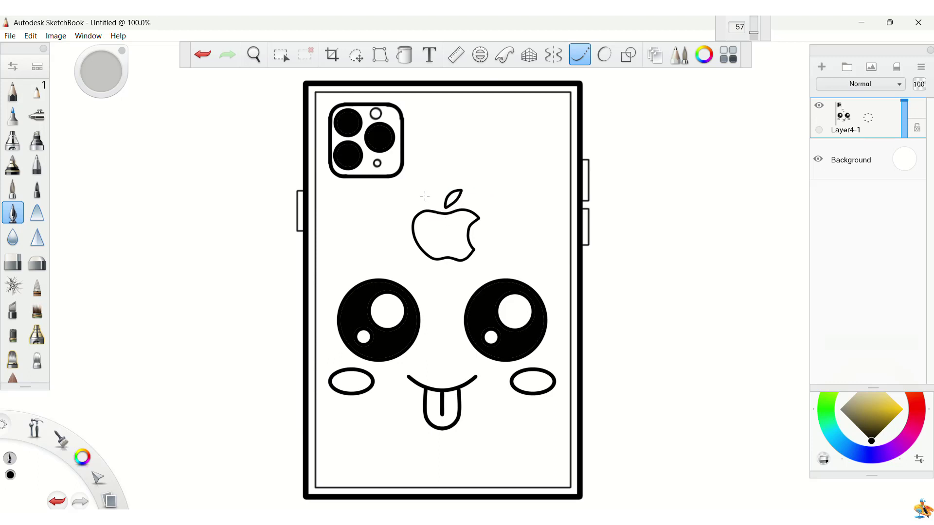